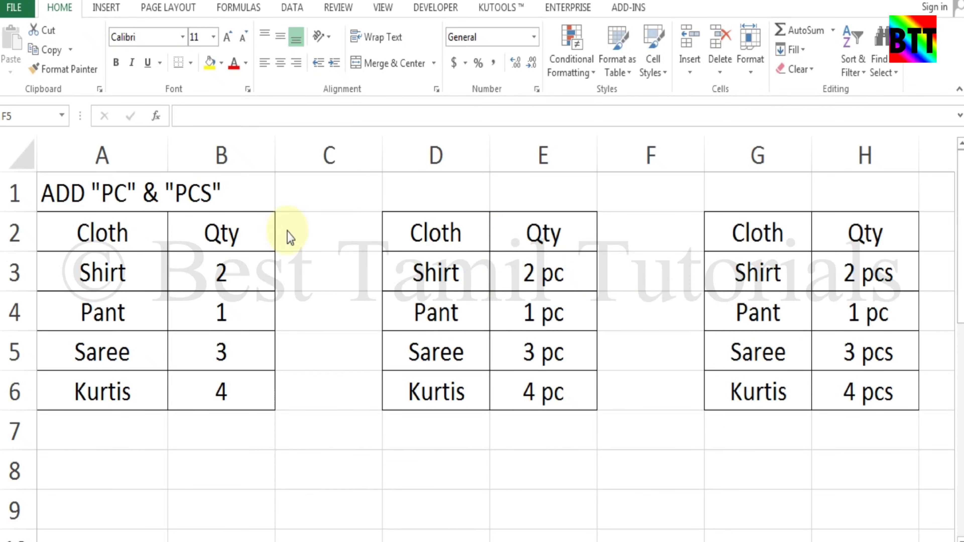
- Clear the existing quantities from E3:E6 in the second Cloth table
{"action": "left_click", "coordinate": [428, 342]}
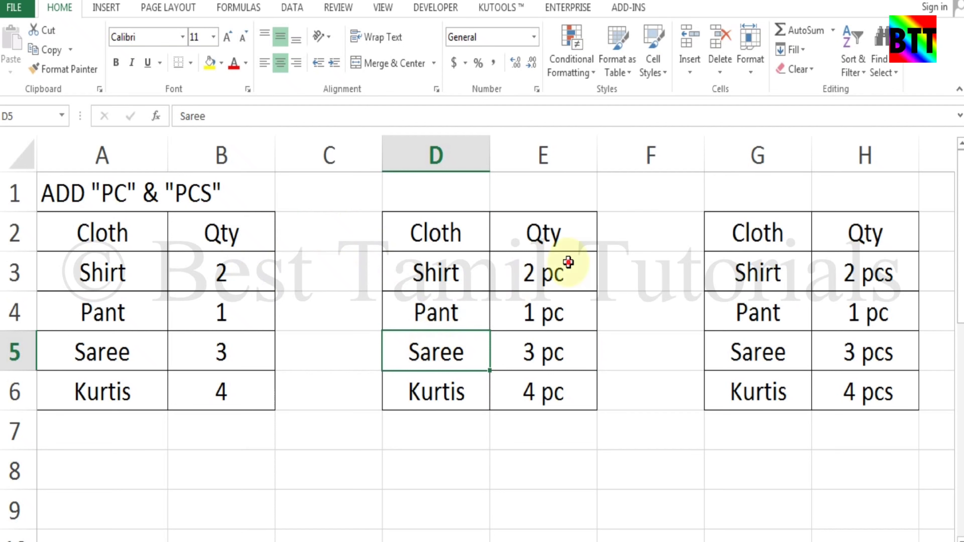
{"action": "left_click_drag", "start_coordinate": [570, 261], "coordinate": [594, 397]}
{"action": "key", "text": "Delete"}
- Clear the existing quantities from H3:H6 in the third Cloth table
{"action": "key", "text": "Right"}
{"action": "key", "text": "Right"}
{"action": "key", "text": "Right"}
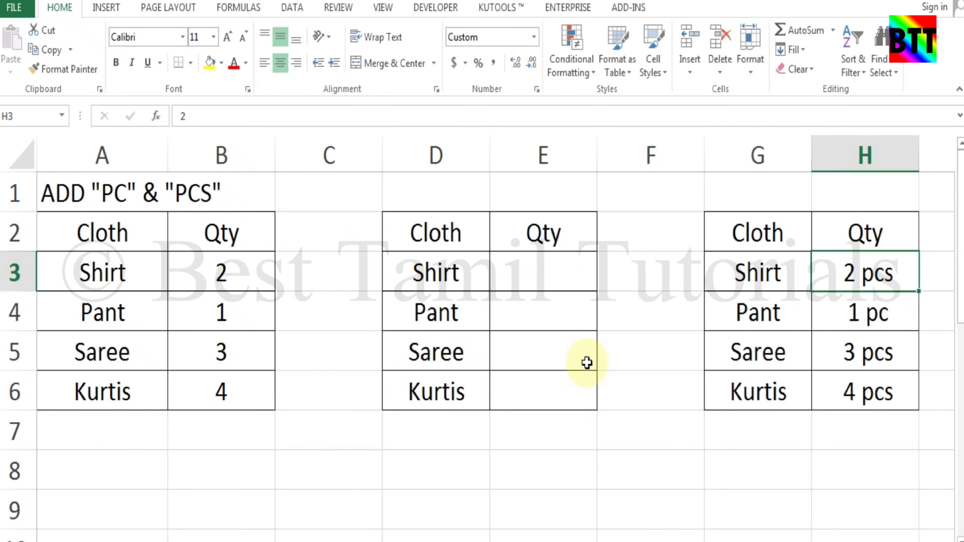
{"action": "key", "text": "shift+Down"}
{"action": "key", "text": "shift+Down"}
{"action": "key", "text": "shift+Down"}
{"action": "key", "text": "Delete"}
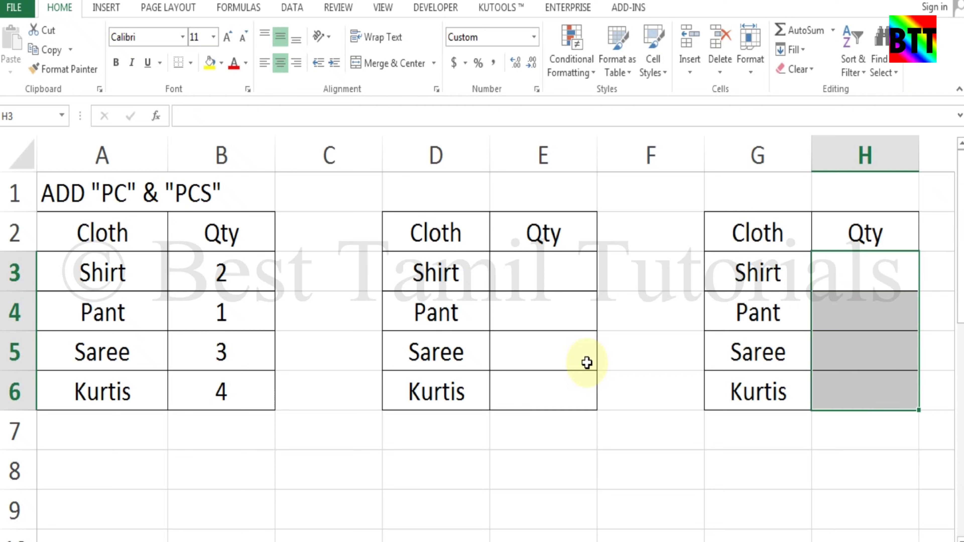
{"action": "left_click", "coordinate": [637, 314]}
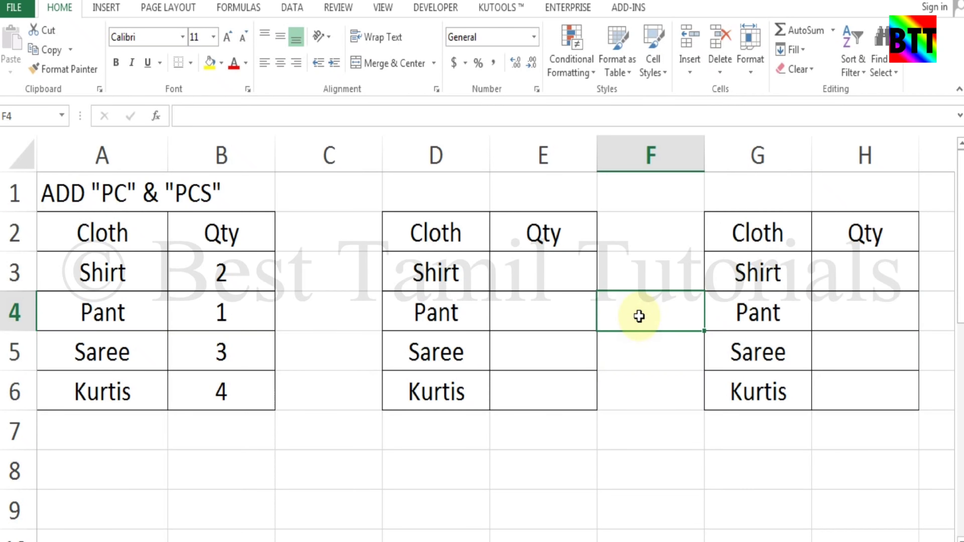
- Copy the quantities in B3:B6 into the second table's Qty column, starting at E3
{"action": "left_click", "coordinate": [549, 270]}
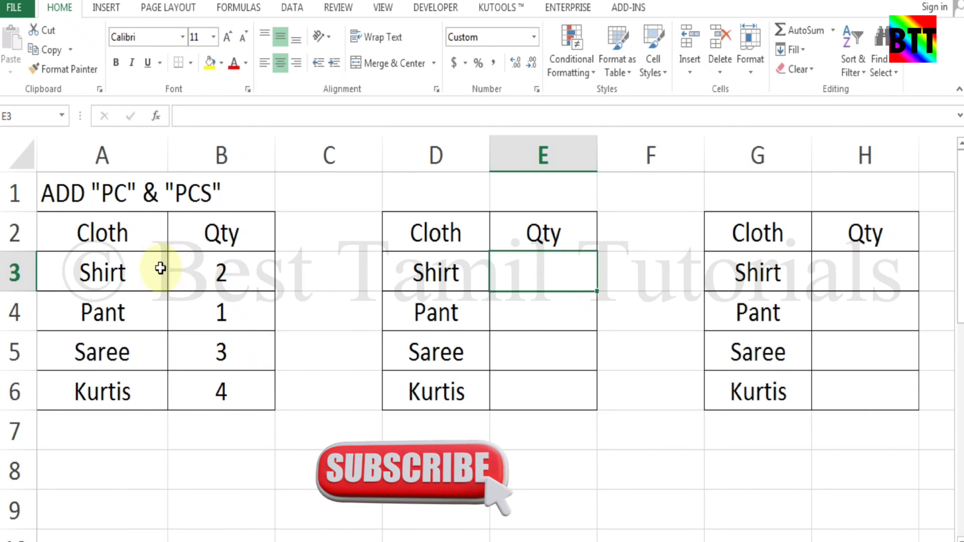
{"action": "left_click", "coordinate": [246, 275]}
{"action": "left_click_drag", "start_coordinate": [247, 283], "coordinate": [251, 394]}
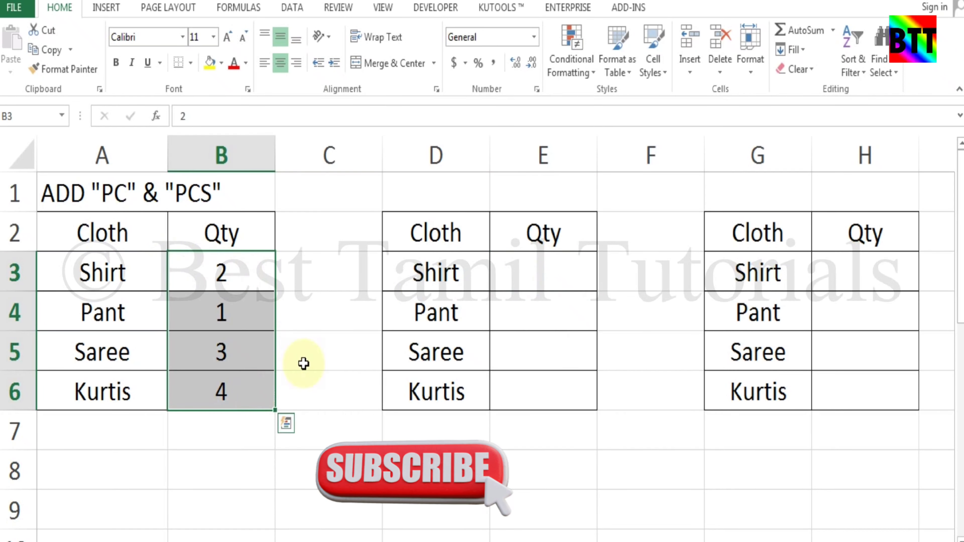
{"action": "key", "text": "ctrl+c"}
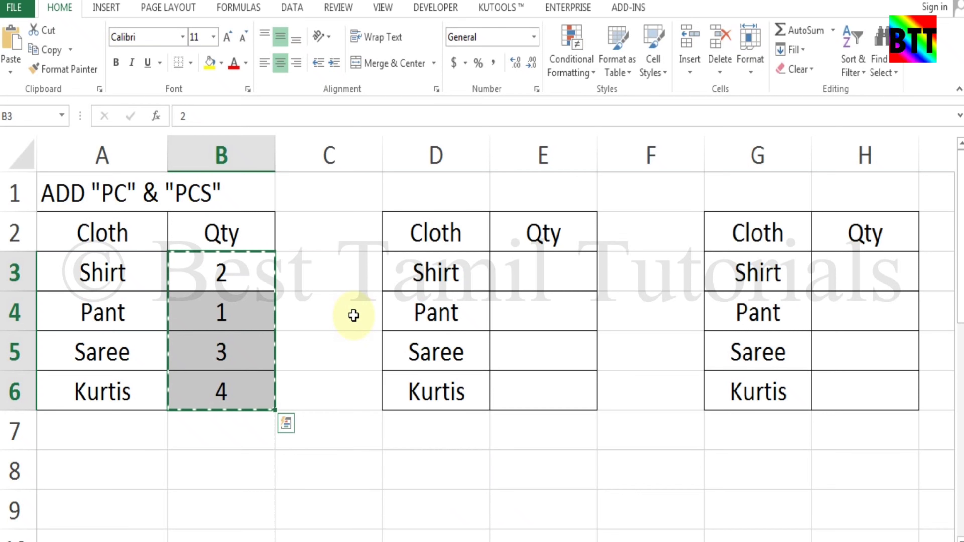
{"action": "left_click", "coordinate": [527, 270]}
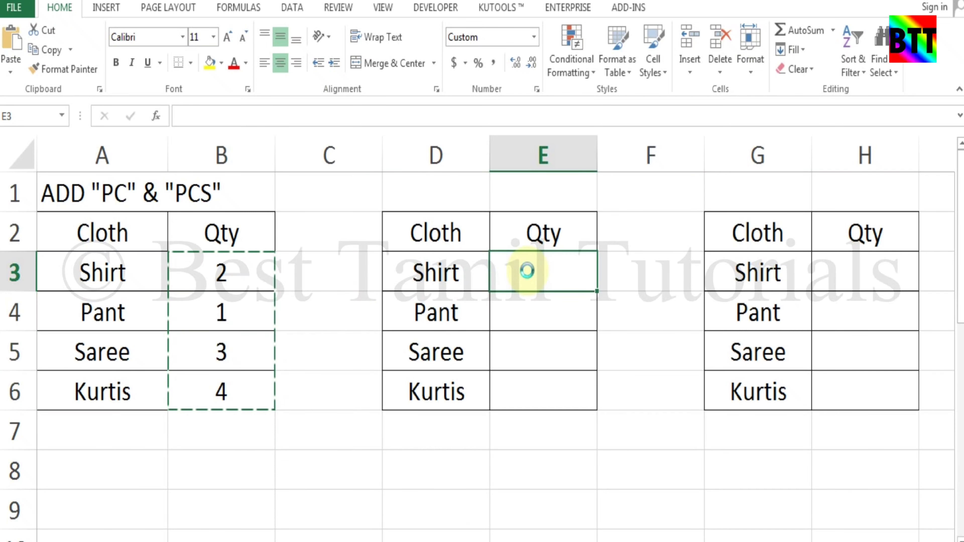
{"action": "key", "text": "ctrl+v"}
{"action": "left_click", "coordinate": [655, 273]}
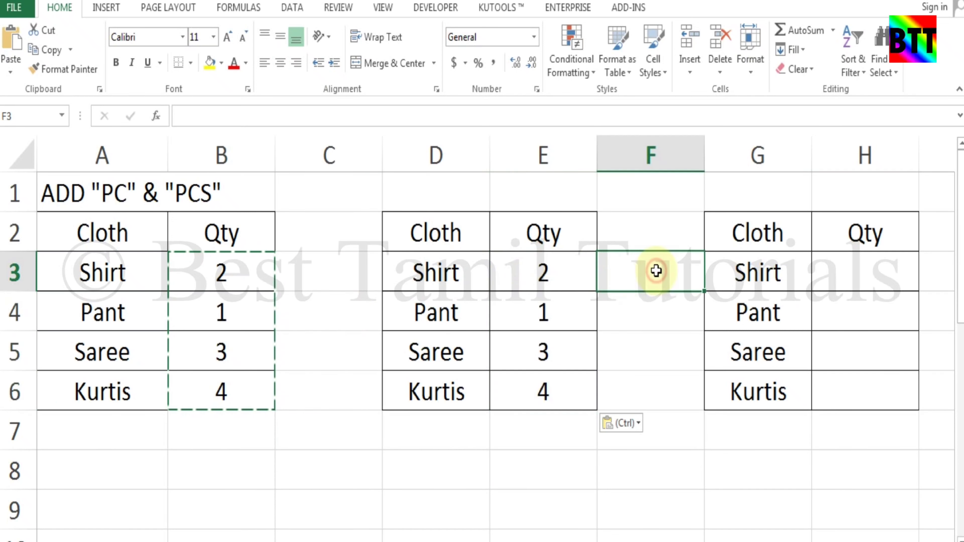
- Open the cell formatting settings for E3:E6 and choose the Custom number category
{"action": "left_click_drag", "start_coordinate": [450, 233], "coordinate": [532, 392]}
{"action": "left_click_drag", "start_coordinate": [551, 273], "coordinate": [566, 385]}
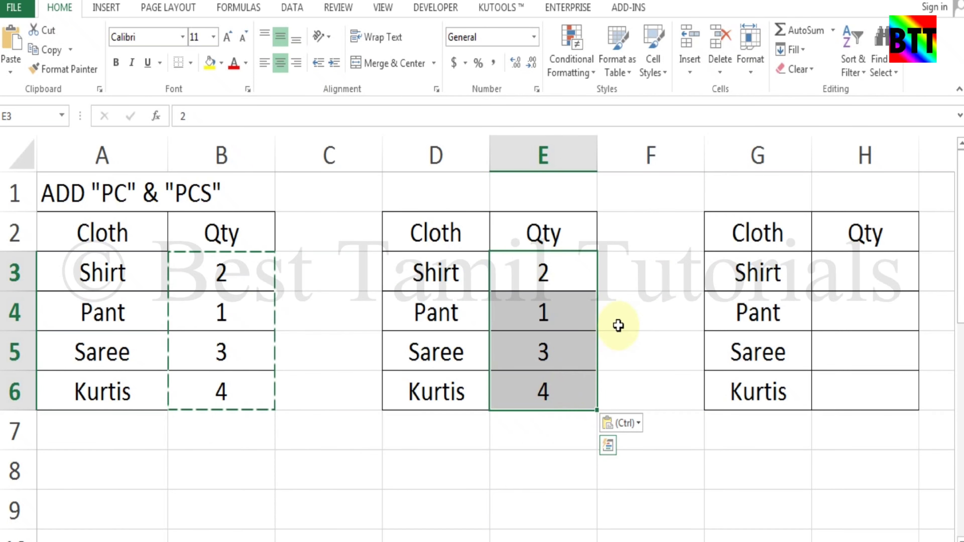
{"action": "left_click", "coordinate": [618, 315]}
{"action": "left_click_drag", "start_coordinate": [564, 266], "coordinate": [559, 385]}
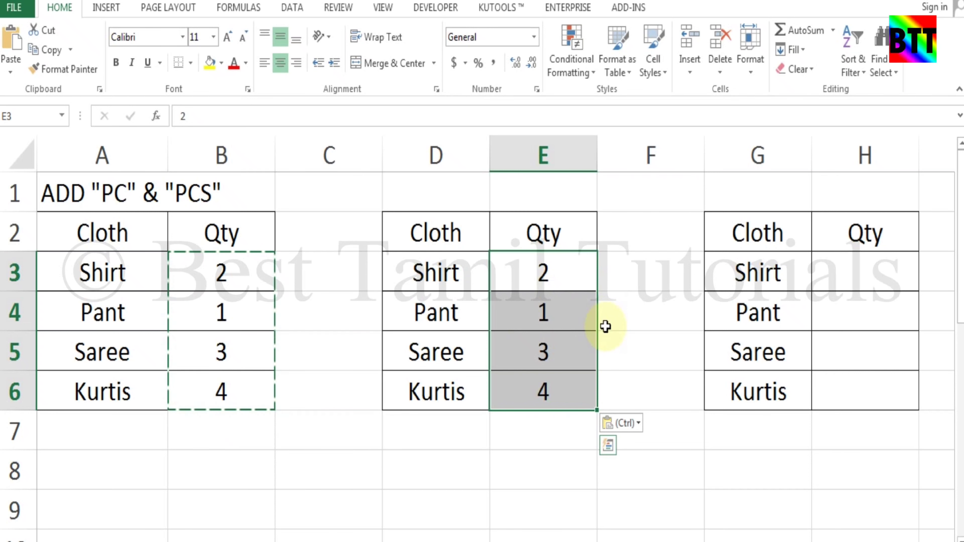
{"action": "left_click_drag", "start_coordinate": [571, 274], "coordinate": [566, 399]}
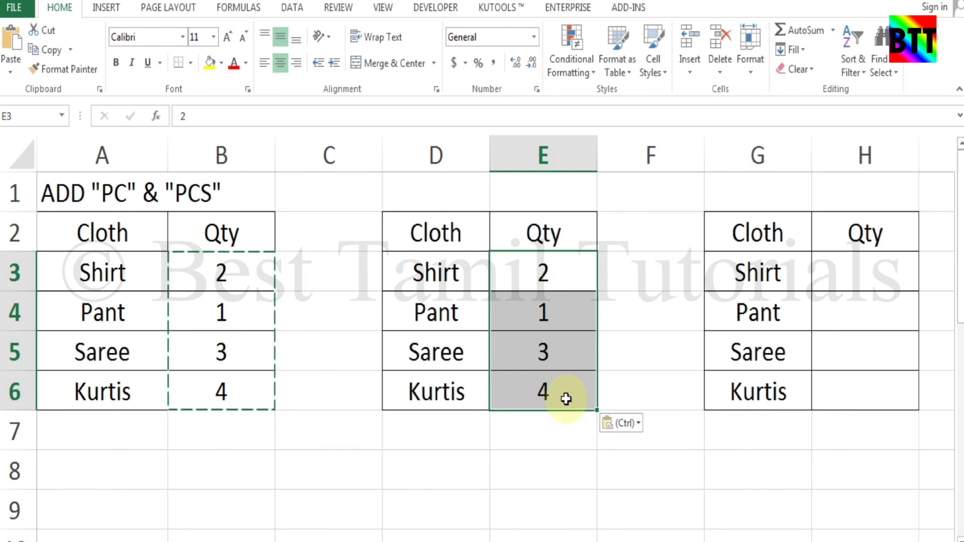
{"action": "right_click", "coordinate": [557, 335]}
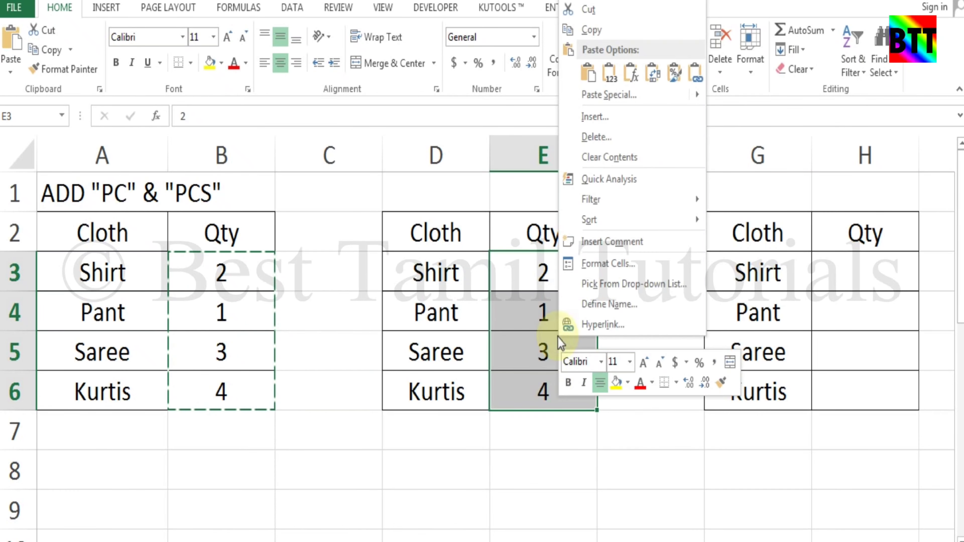
{"action": "left_click", "coordinate": [624, 271]}
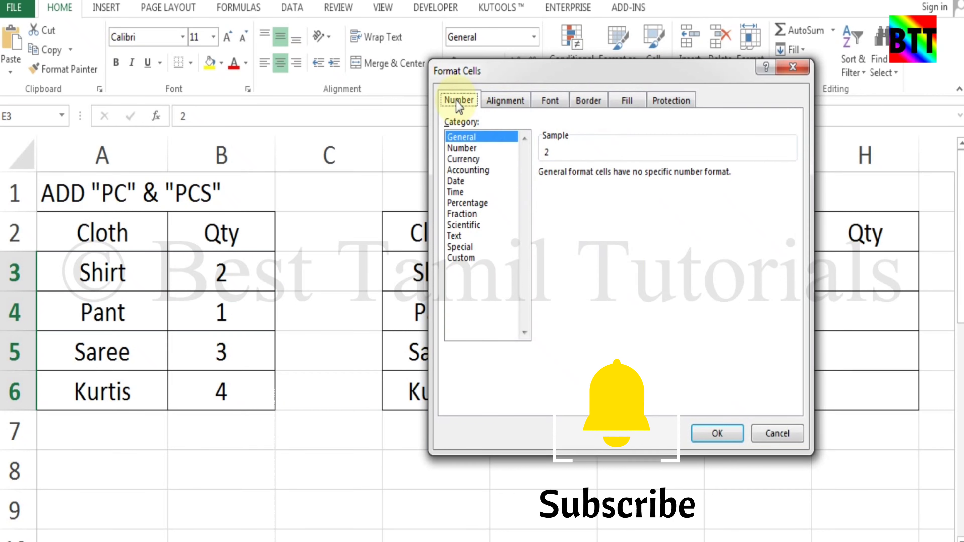
{"action": "left_click", "coordinate": [459, 246]}
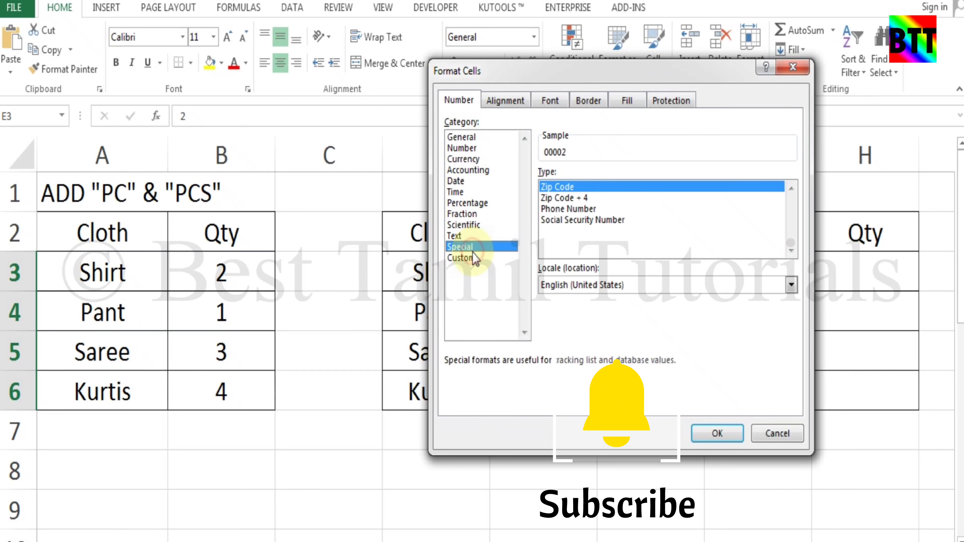
{"action": "left_click", "coordinate": [461, 259]}
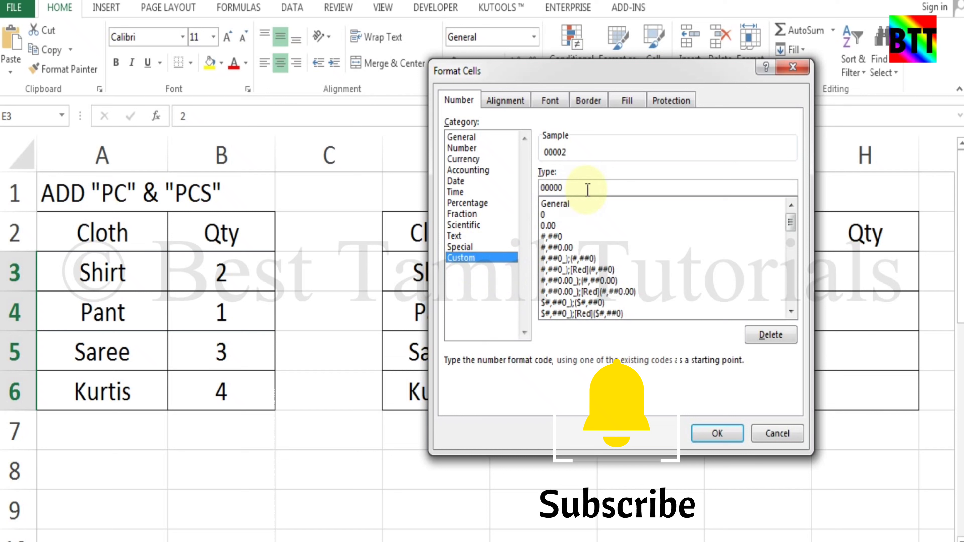
- Apply the custom number format code # "pc" to the quantities in E3:E6
{"action": "left_click_drag", "start_coordinate": [589, 187], "coordinate": [524, 187]}
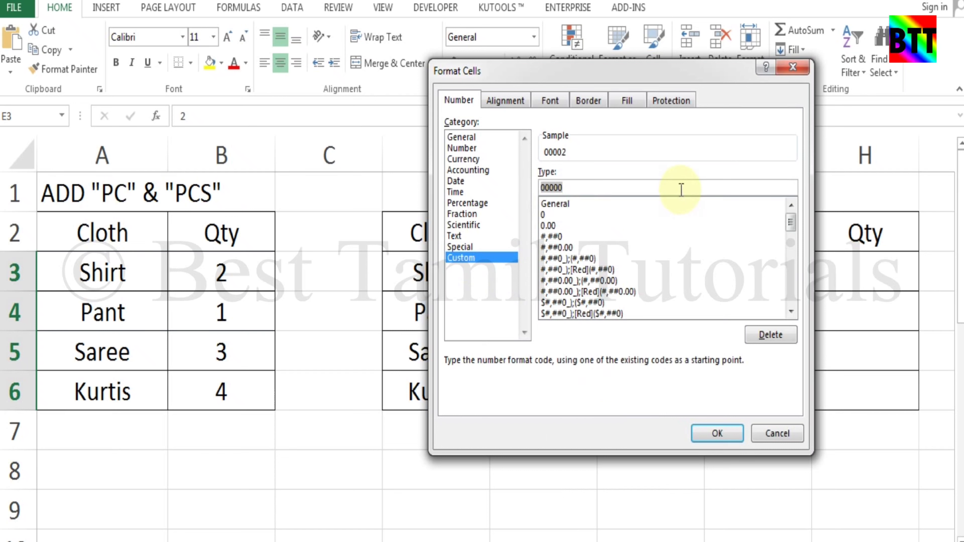
{"action": "key", "text": "BackSpace"}
{"action": "type", "text": "#"}
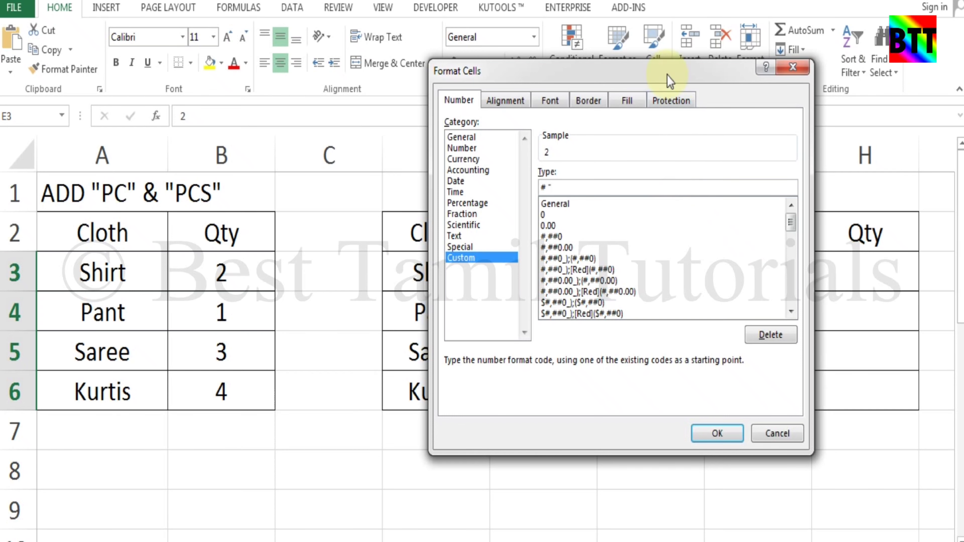
{"action": "left_click_drag", "start_coordinate": [685, 69], "coordinate": [862, 85]}
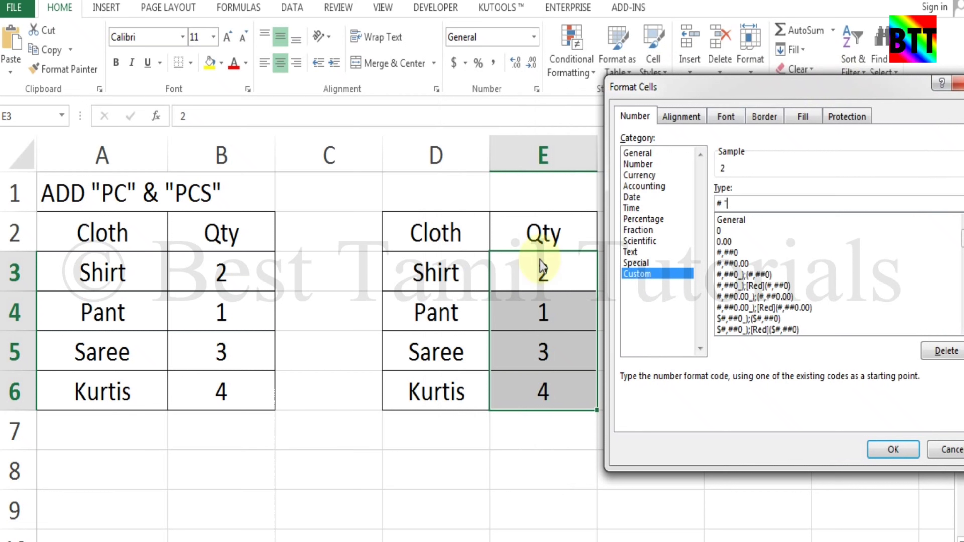
{"action": "type", "text": "\""}
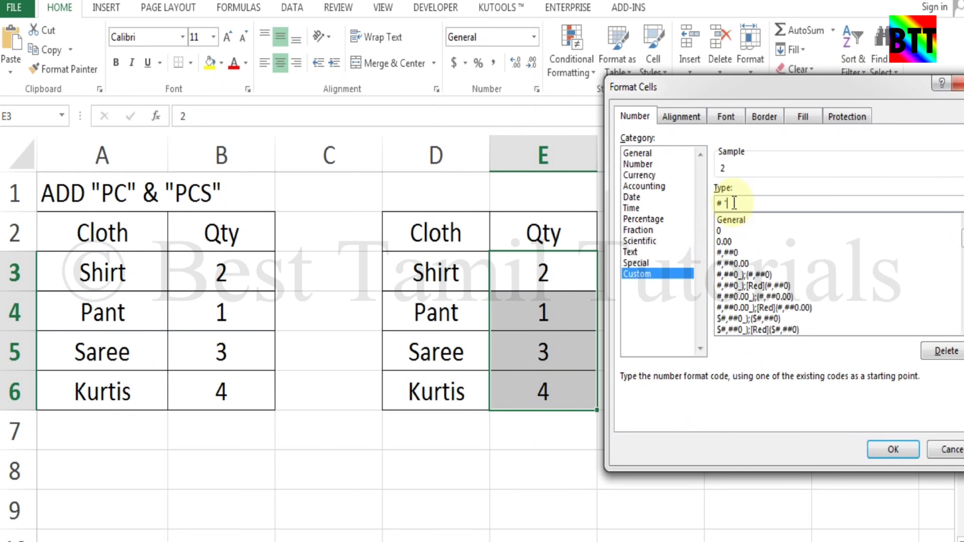
{"action": "type", "text": "pc\""}
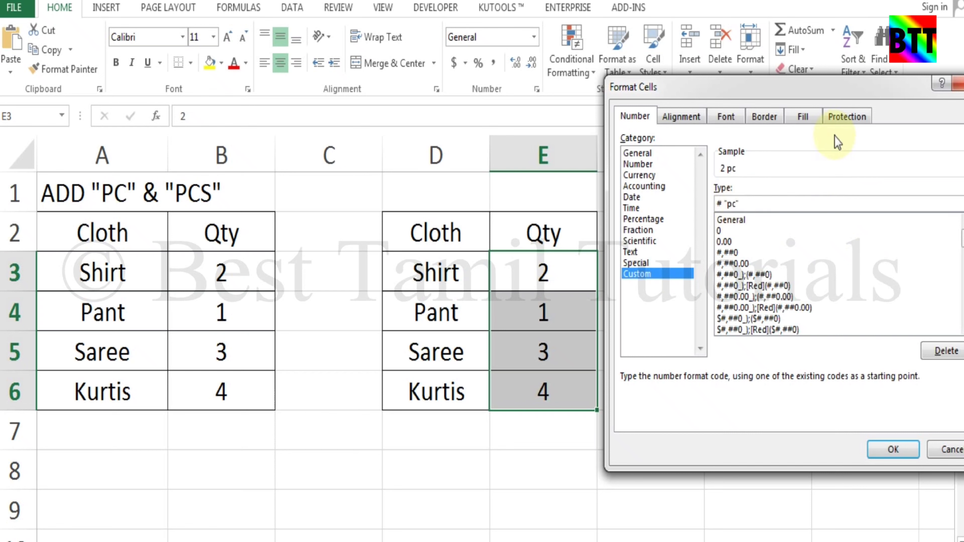
{"action": "left_click_drag", "start_coordinate": [839, 93], "coordinate": [832, 93]}
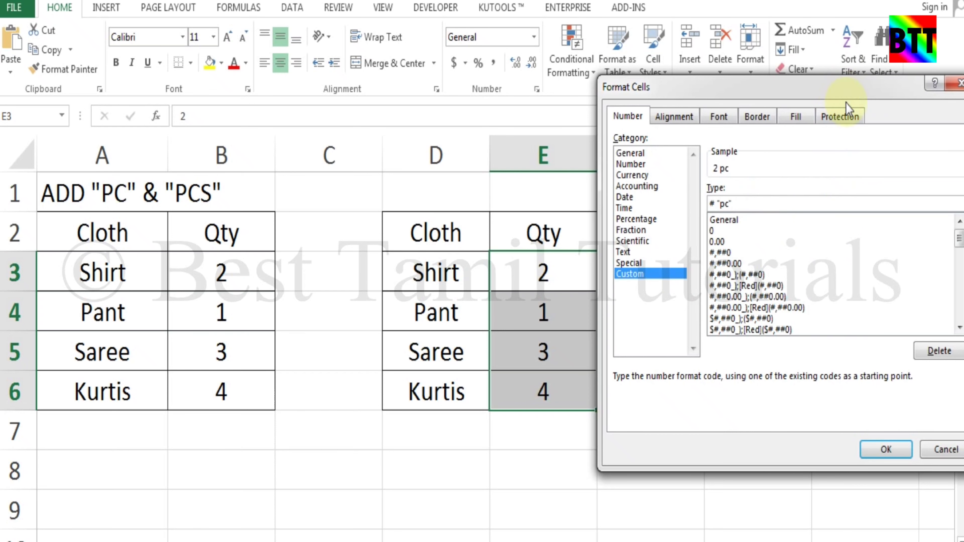
{"action": "left_click", "coordinate": [885, 449]}
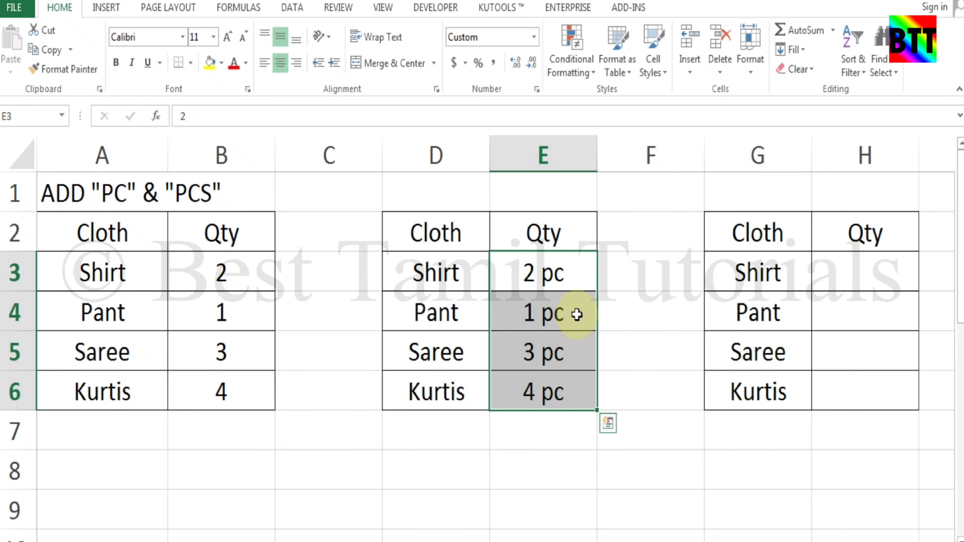
- Try replacing the pc suffix in the custom number format of E3:E6 with qty
{"action": "key", "text": "ctrl+1"}
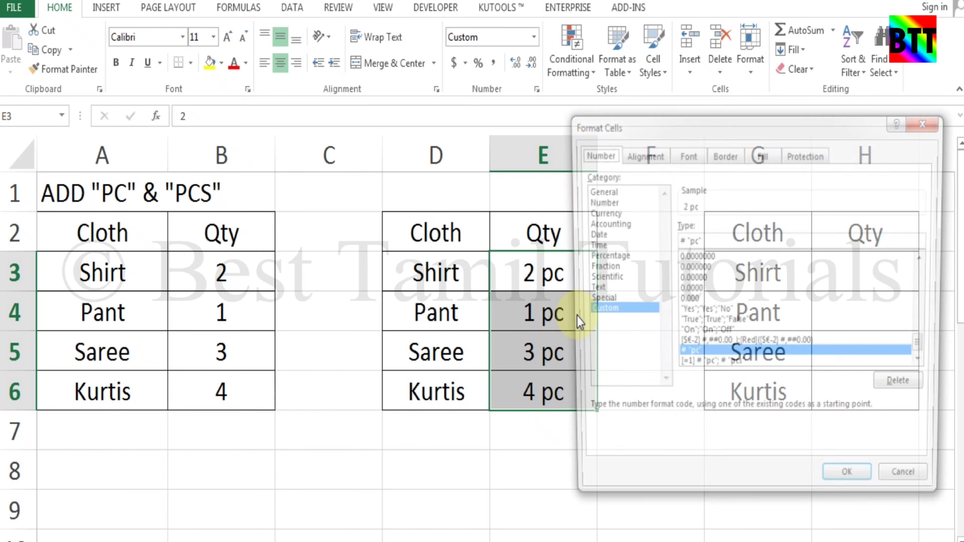
{"action": "left_click", "coordinate": [693, 243]}
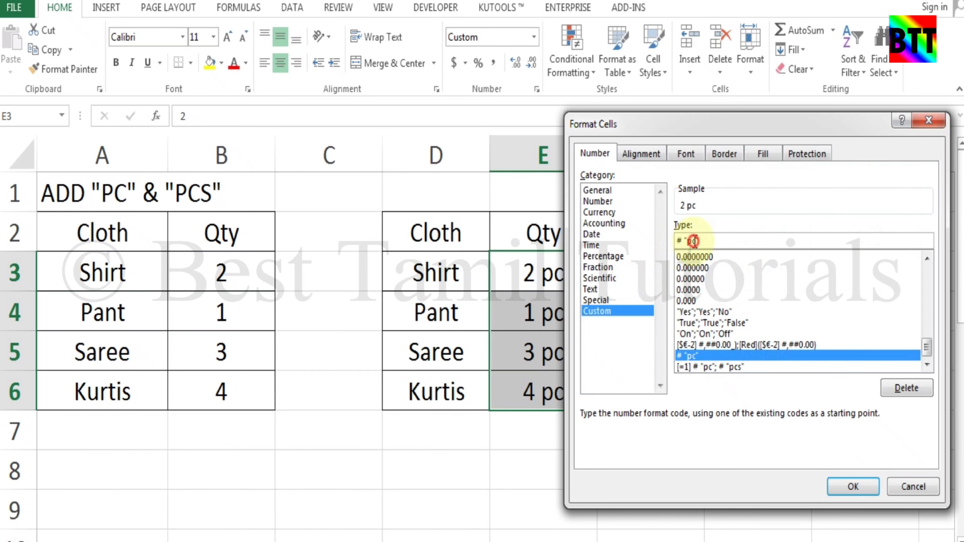
{"action": "key", "text": "BackSpace"}
{"action": "key", "text": "BackSpace"}
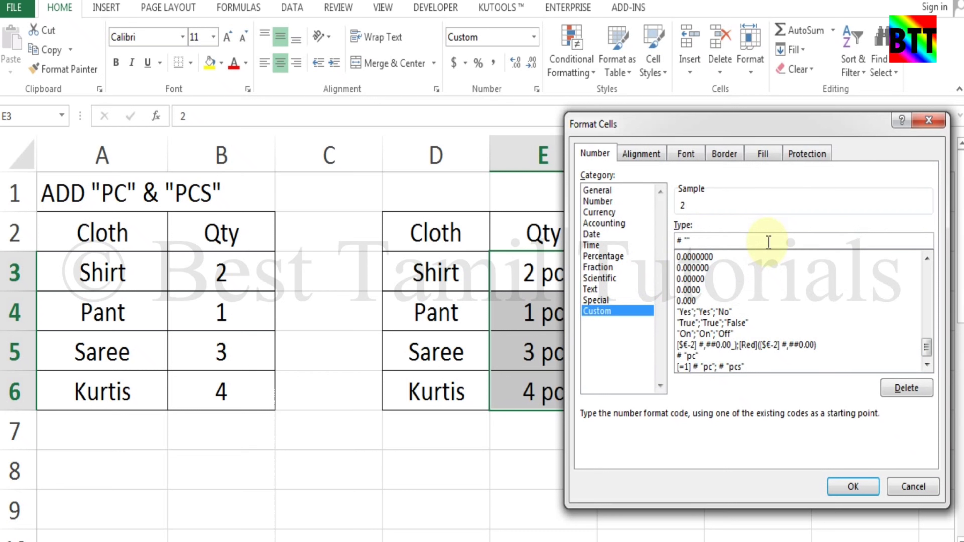
{"action": "type", "text": "qty"}
{"action": "left_click", "coordinate": [862, 486]}
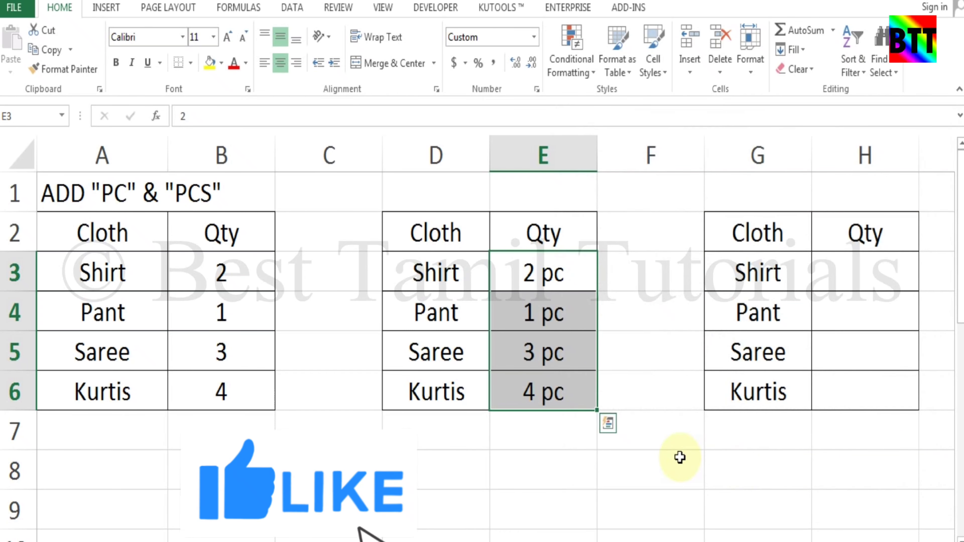
{"action": "left_click", "coordinate": [671, 341]}
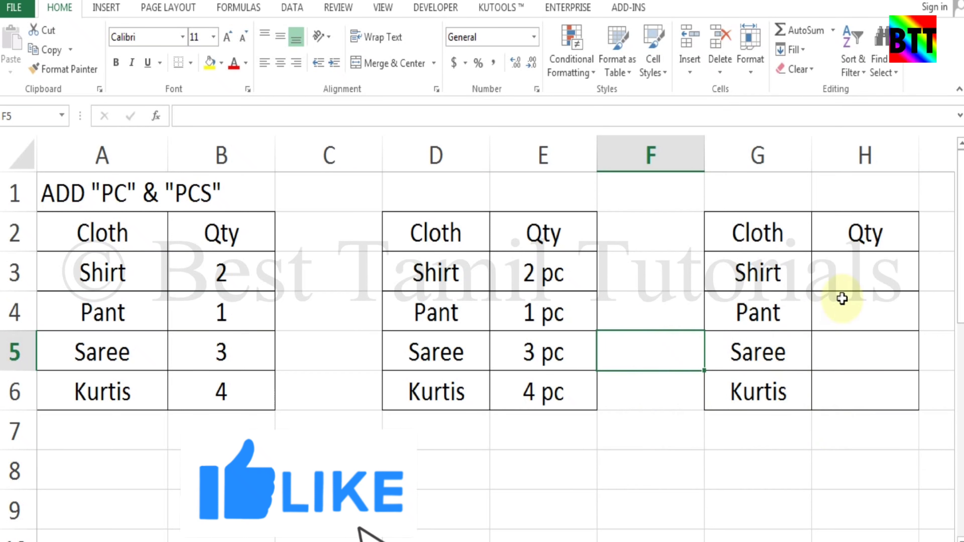
- Copy the quantities in B3:B6 into the third table's Qty column, starting at H3
{"action": "left_click", "coordinate": [254, 300]}
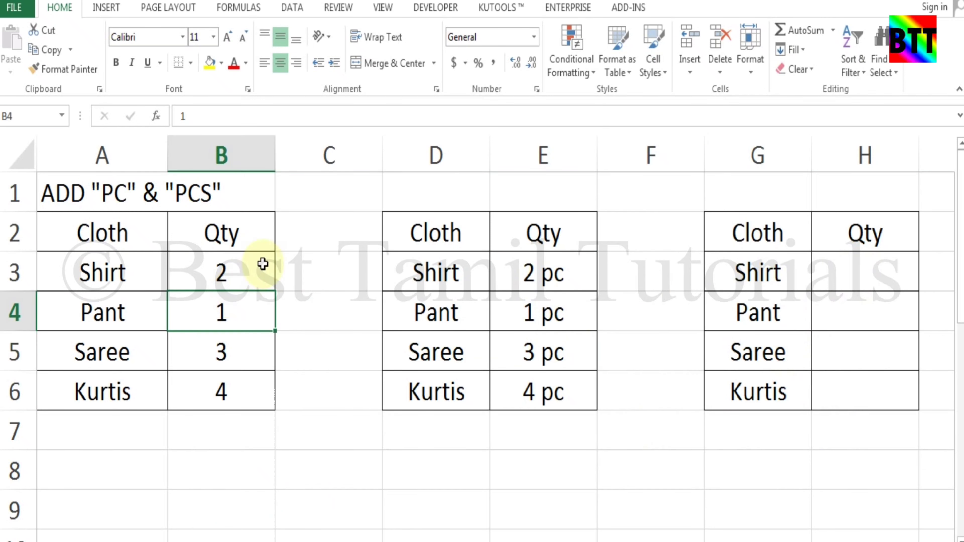
{"action": "left_click_drag", "start_coordinate": [263, 266], "coordinate": [255, 380]}
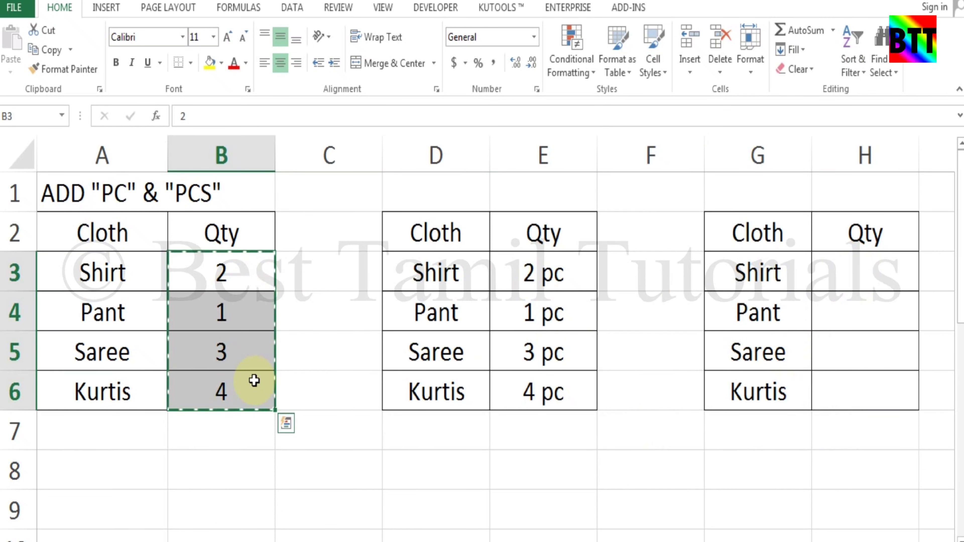
{"action": "left_click", "coordinate": [850, 266]}
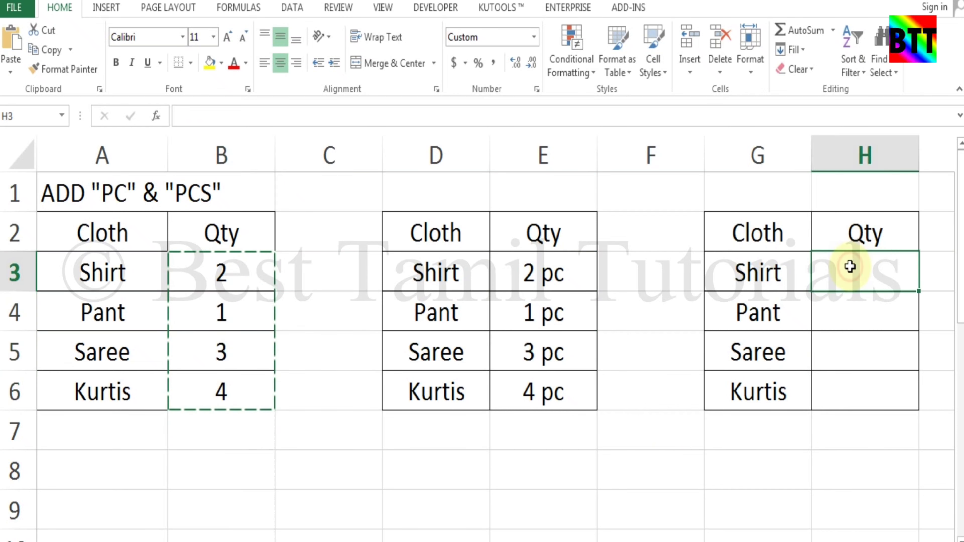
{"action": "key", "text": "ctrl+v"}
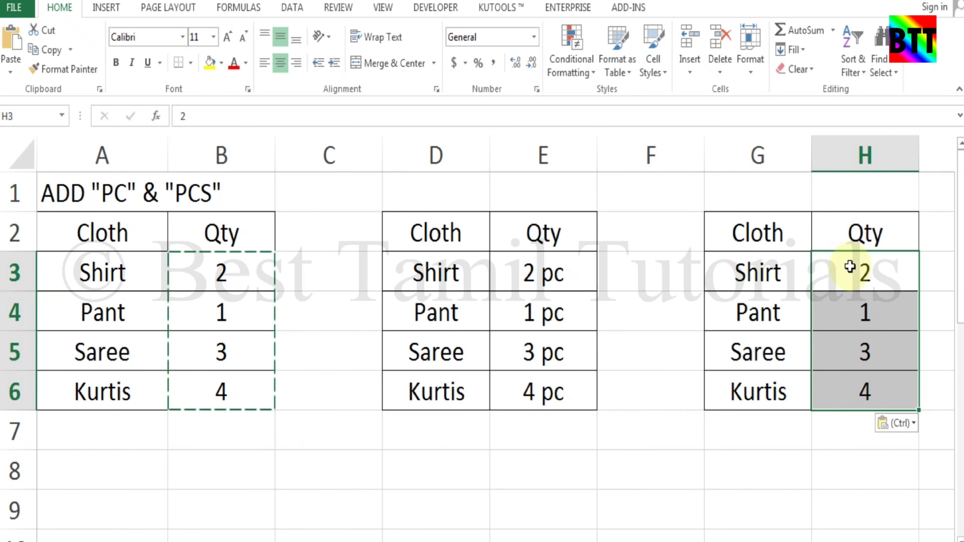
- Open the cell formatting settings for the quantities in H3:H6 and choose the Custom number category
{"action": "left_click", "coordinate": [850, 266]}
{"action": "left_click", "coordinate": [879, 319]}
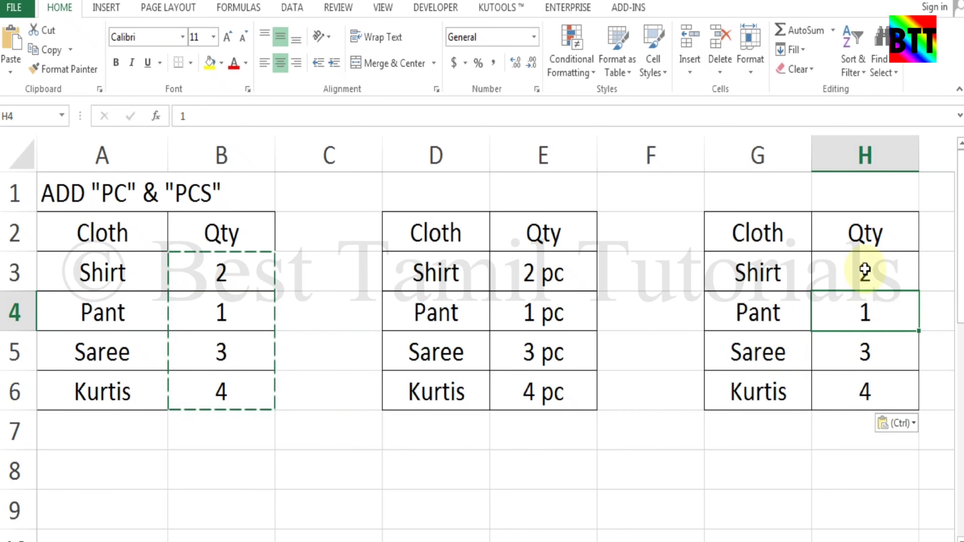
{"action": "left_click_drag", "start_coordinate": [865, 271], "coordinate": [877, 395]}
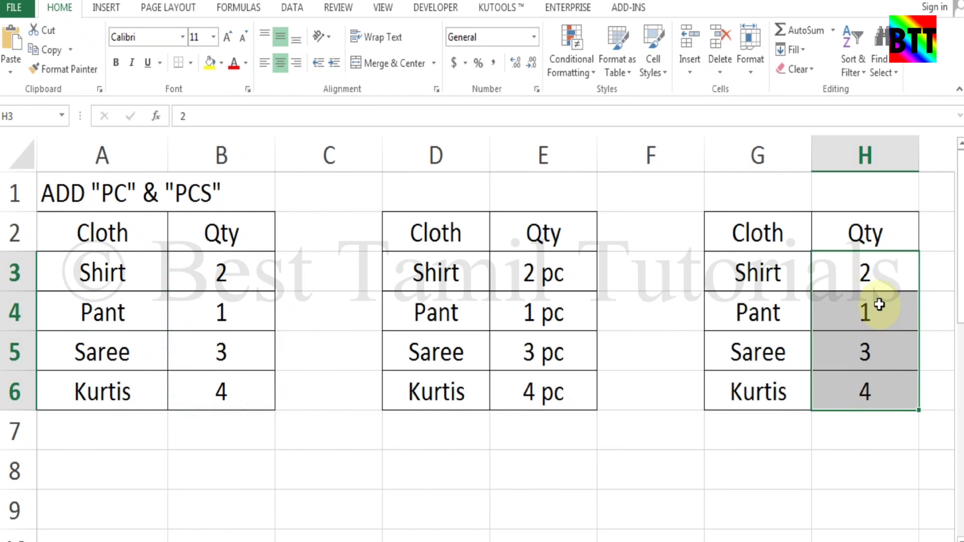
{"action": "key", "text": "ctrl+1"}
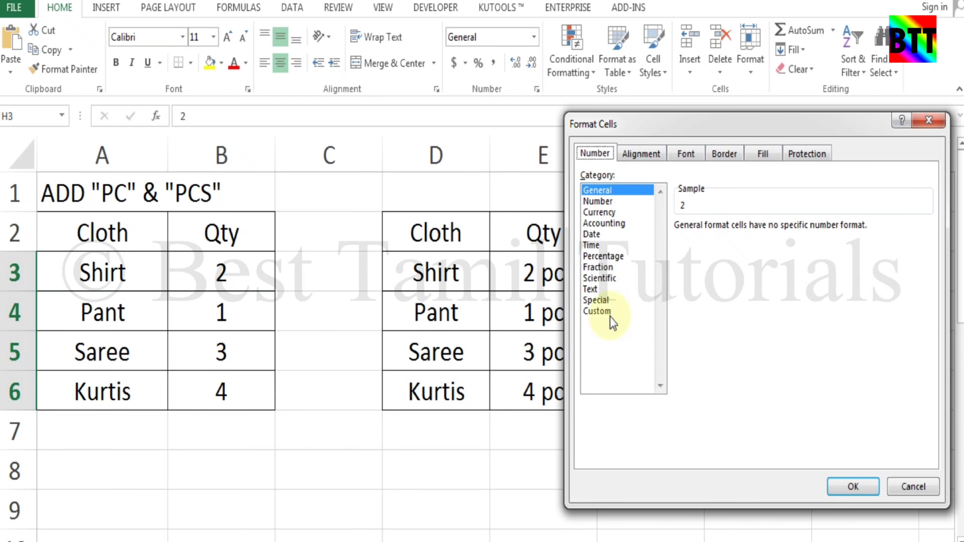
{"action": "left_click", "coordinate": [604, 311]}
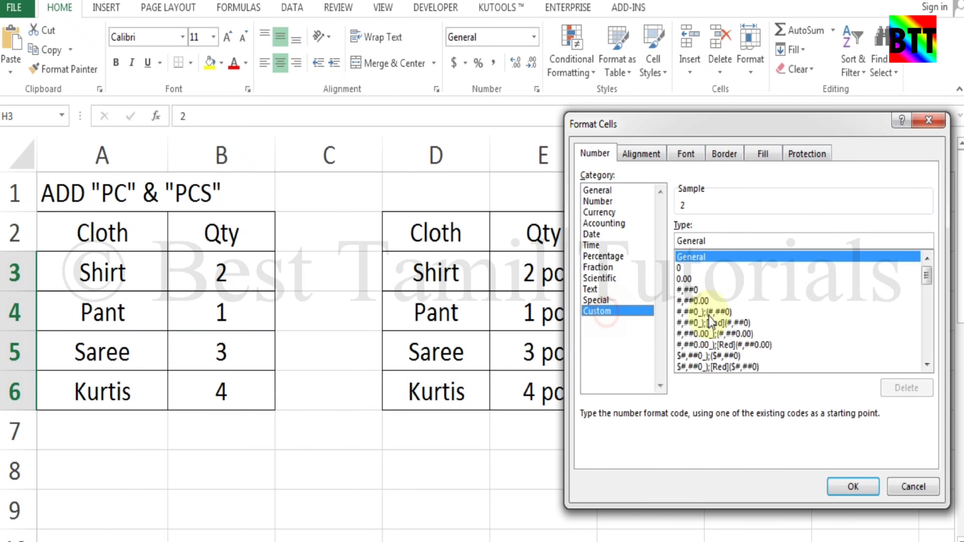
- Replace the General code with the conditional number format code [=1] # "pc"; # "pcs"
{"action": "double_click", "coordinate": [733, 245]}
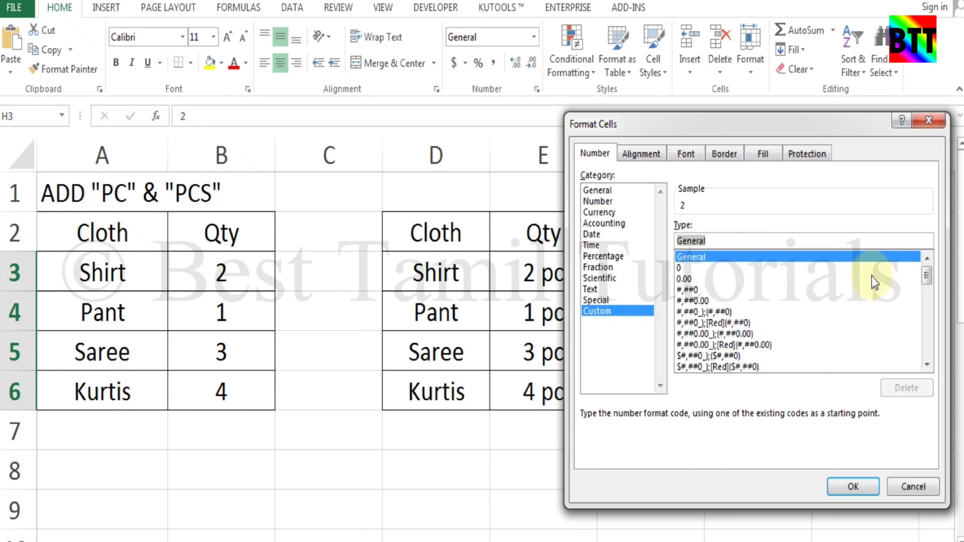
{"action": "key", "text": "BackSpace"}
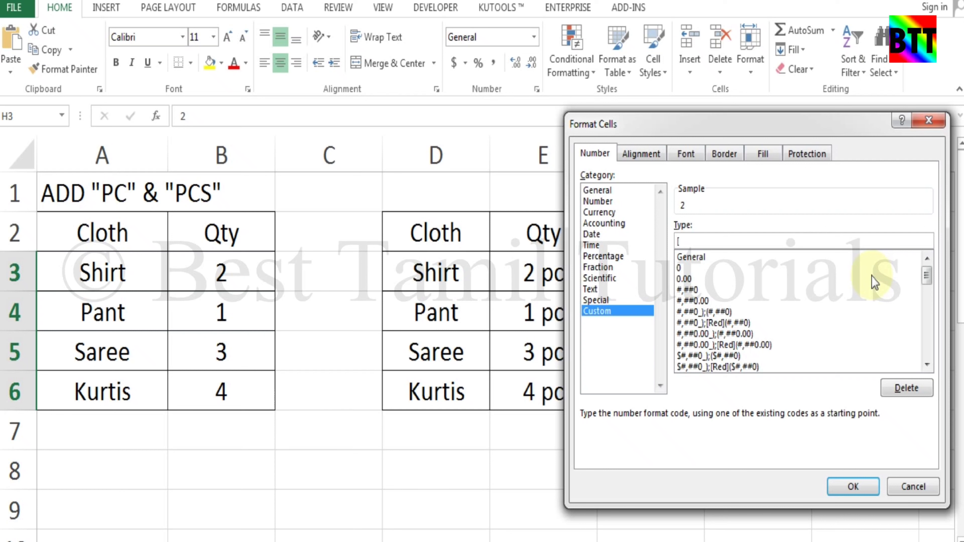
{"action": "type", "text": "[=1"}
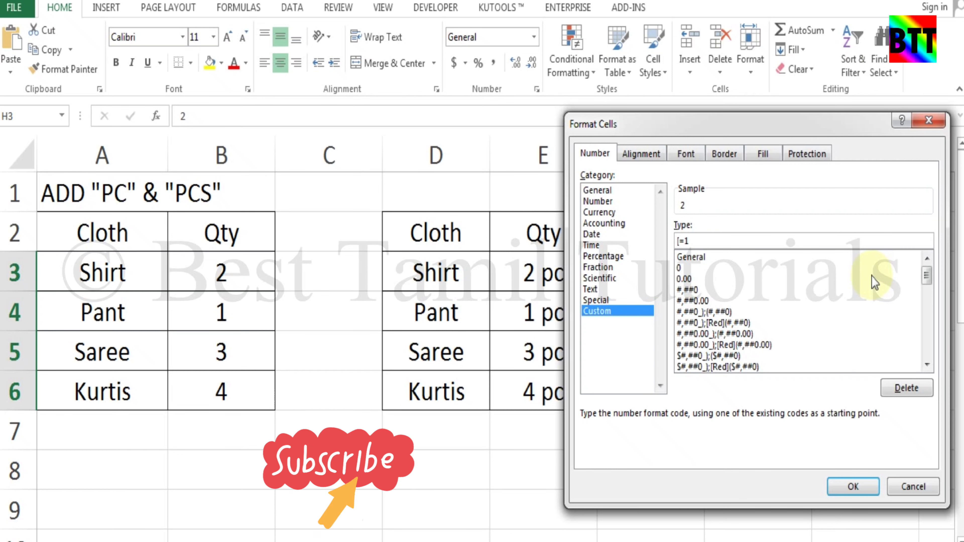
{"action": "type", "text": "]"}
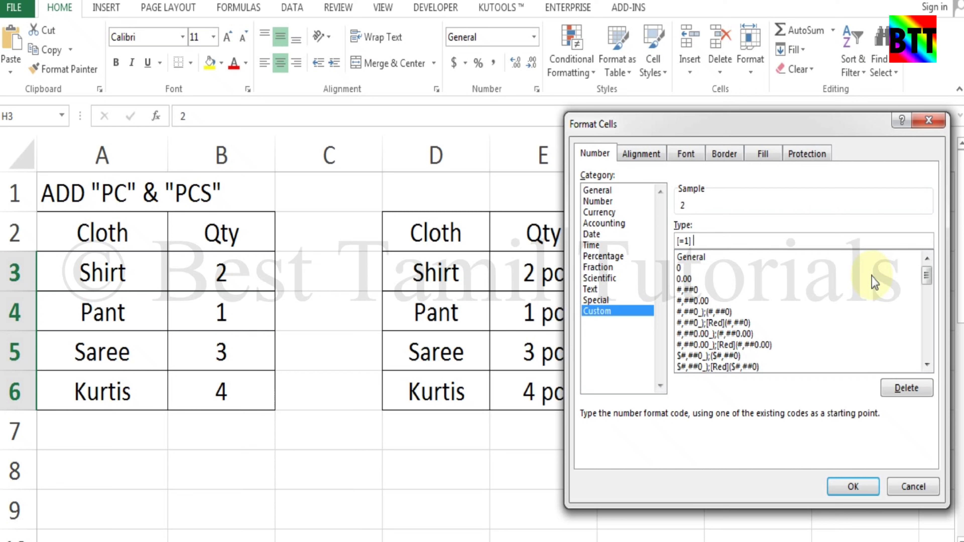
{"action": "type", "text": "# \"pc\"; # \"pcs"}
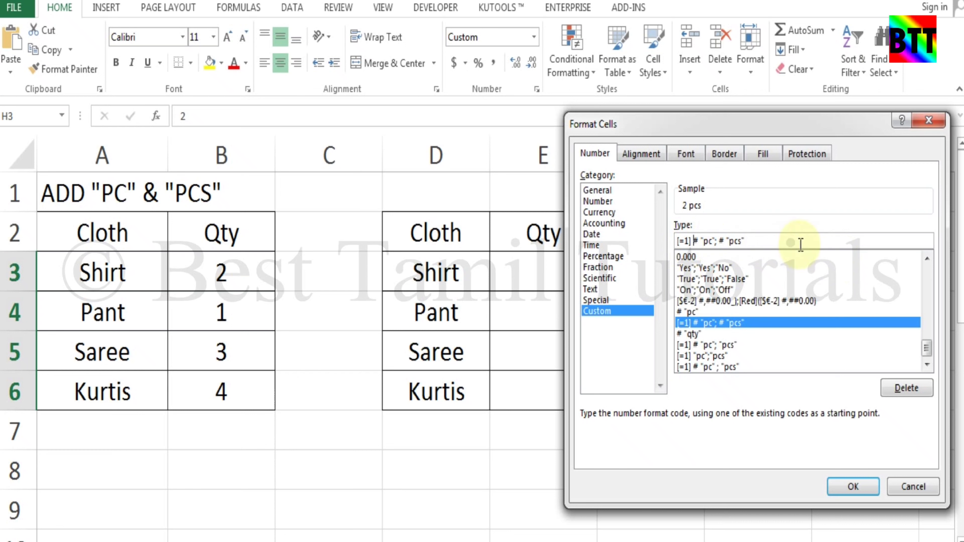
- Review the pc and pcs sections of the format code, apply it to H3:H6, and check the formatted quantities
{"action": "key", "text": "Right"}
{"action": "key", "text": "Right"}
{"action": "key", "text": "Right"}
{"action": "key", "text": "Right"}
{"action": "key", "text": "Right"}
{"action": "key", "text": "Right"}
{"action": "key", "text": "Right"}
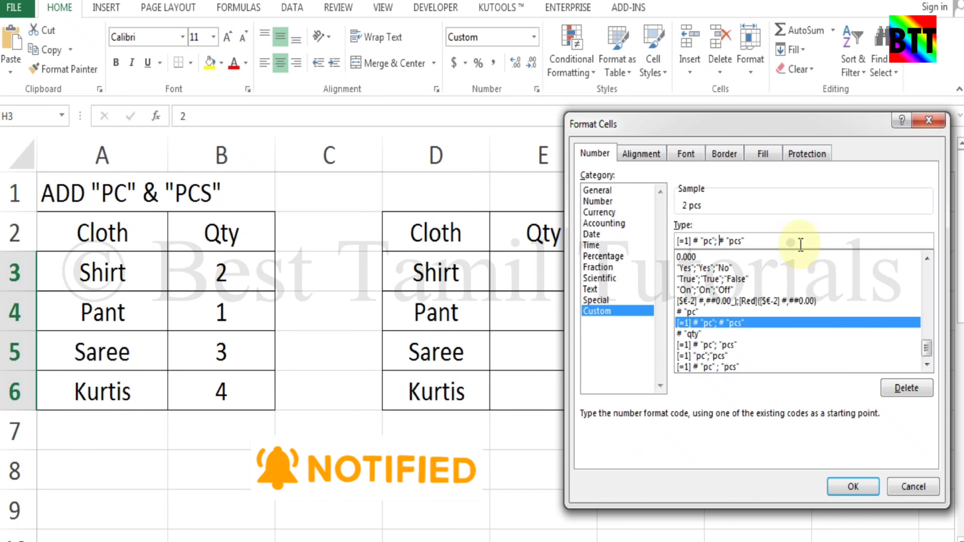
{"action": "key", "text": "Right"}
{"action": "key", "text": "Right"}
{"action": "left_click", "coordinate": [854, 487]}
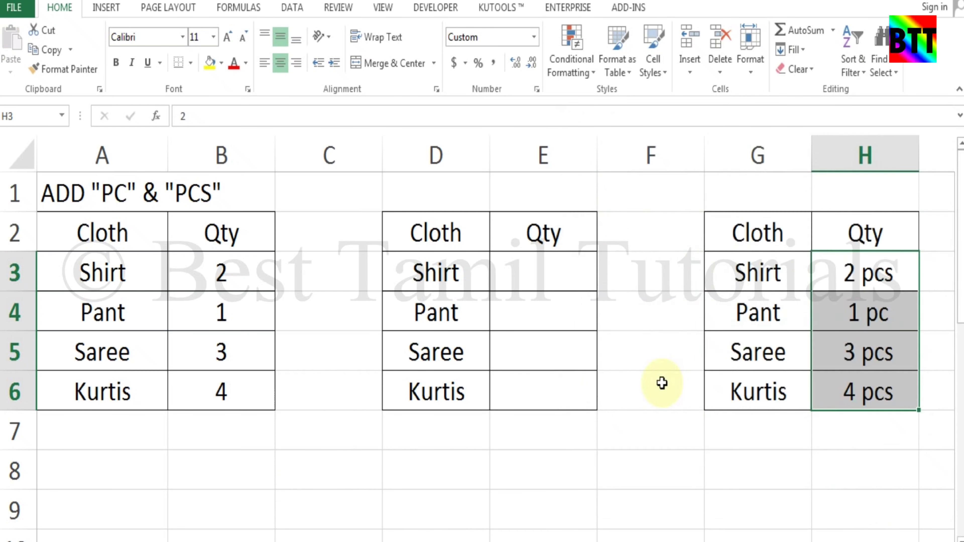
{"action": "left_click", "coordinate": [853, 314]}
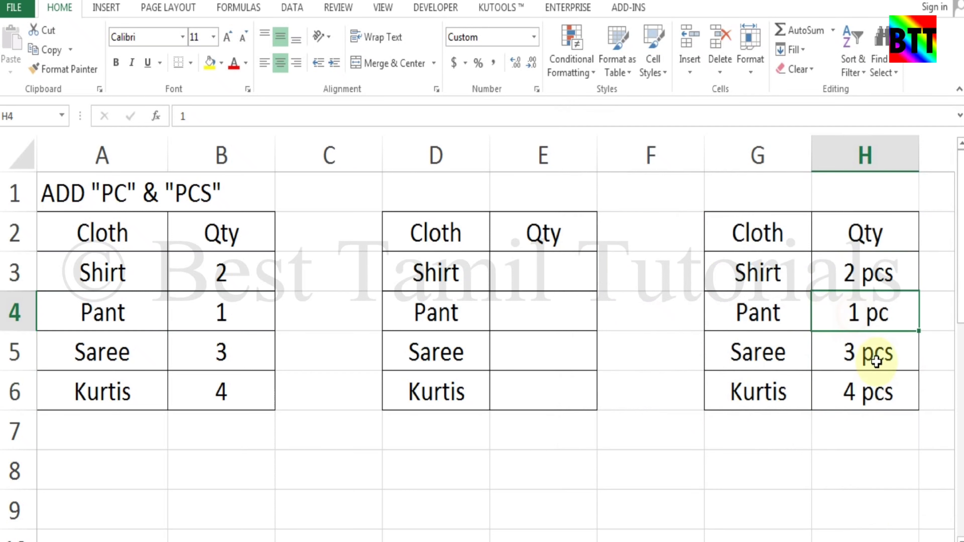
{"action": "left_click", "coordinate": [683, 351]}
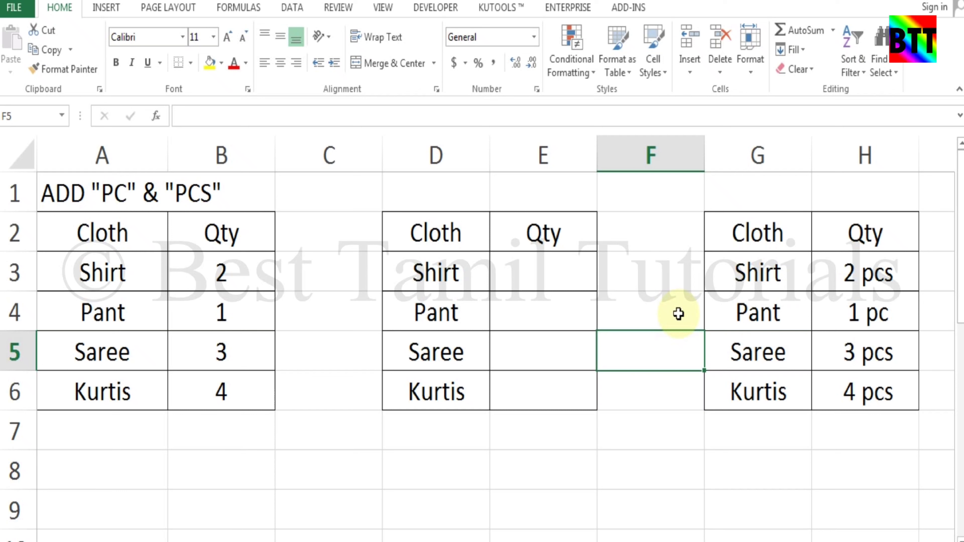